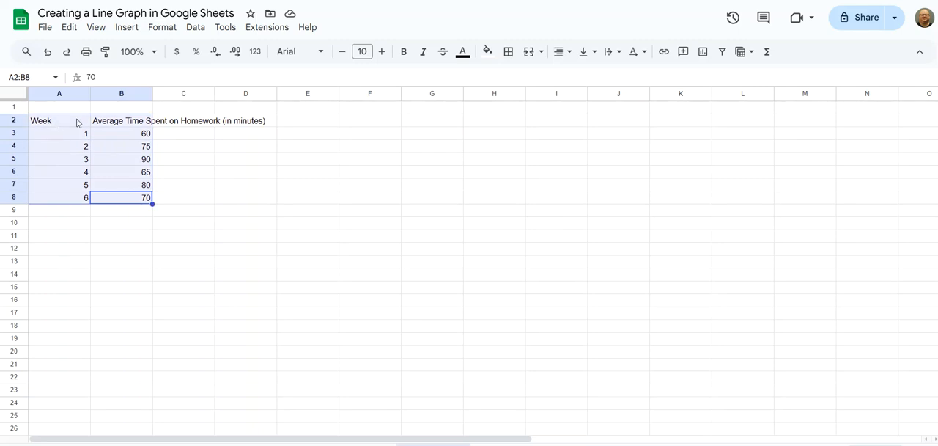
Step: Insert a line chart from the selected week and homework-time data and move it beside the table
click(125, 27)
click(146, 188)
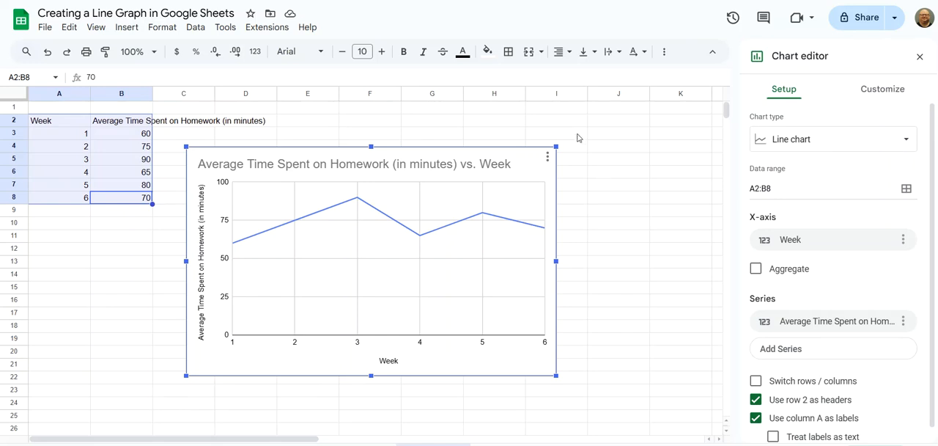
drag(515, 158, 581, 130)
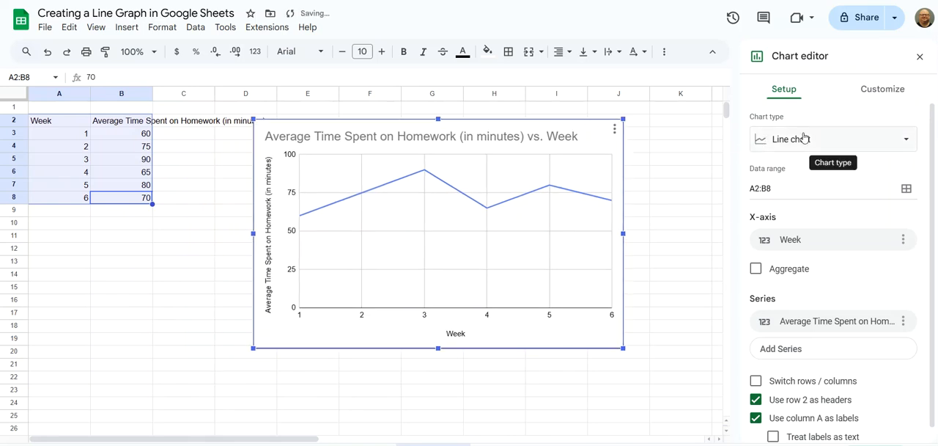
Step: Open the chart's customization options and expand the Chart style settings
click(905, 143)
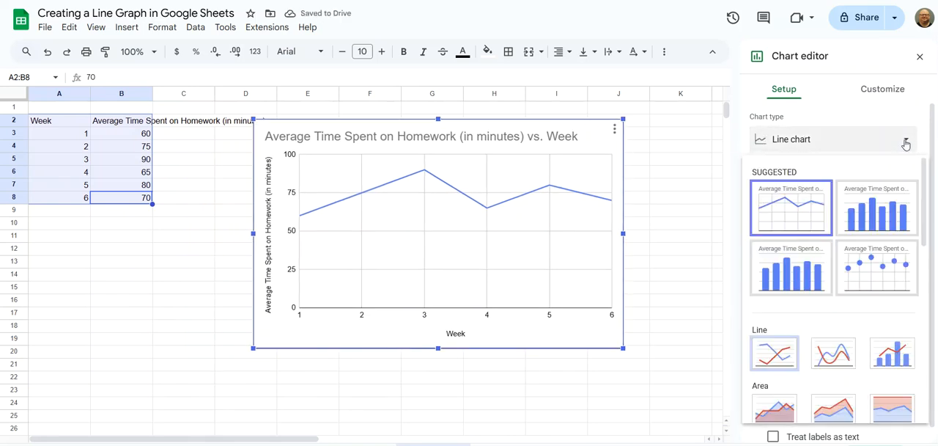
click(908, 143)
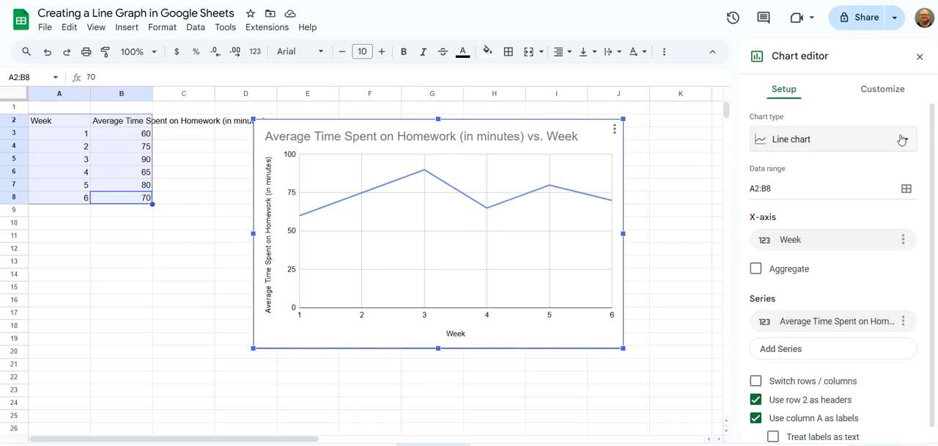
click(888, 94)
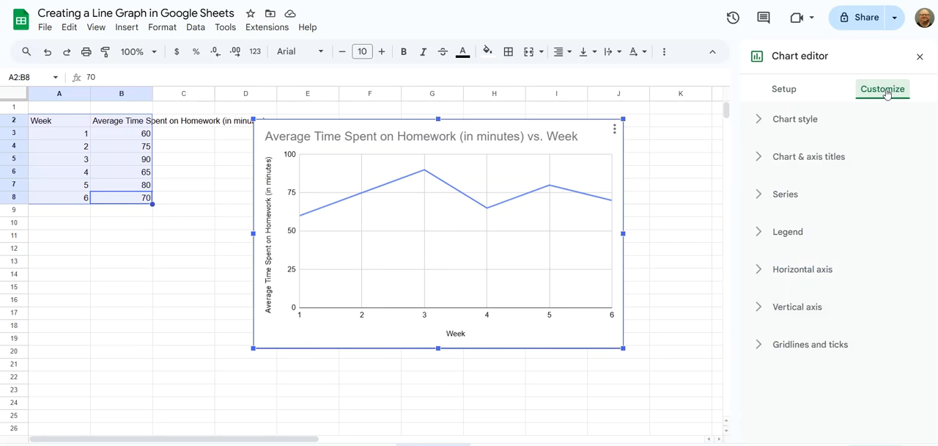
click(614, 132)
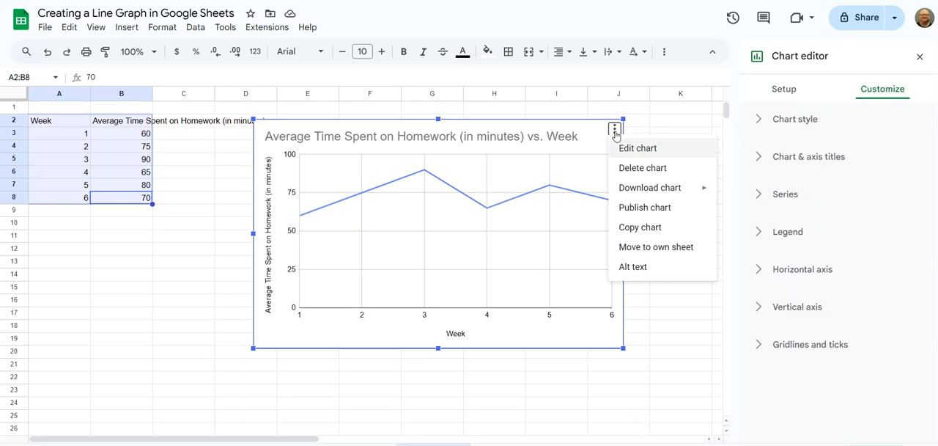
click(639, 152)
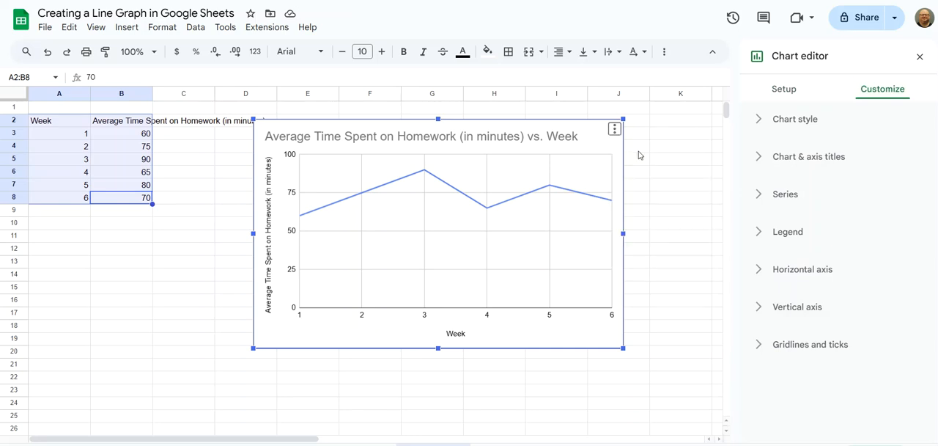
click(759, 125)
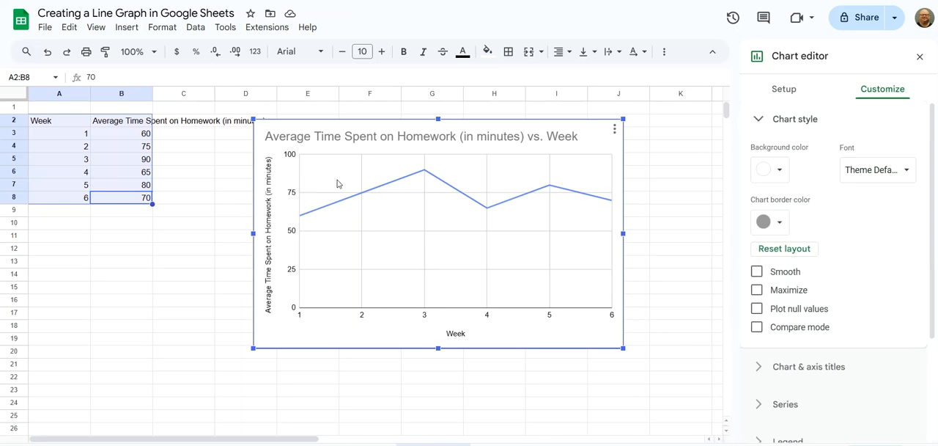
Step: Try the Smooth line style on the chart and switch it off again
click(756, 272)
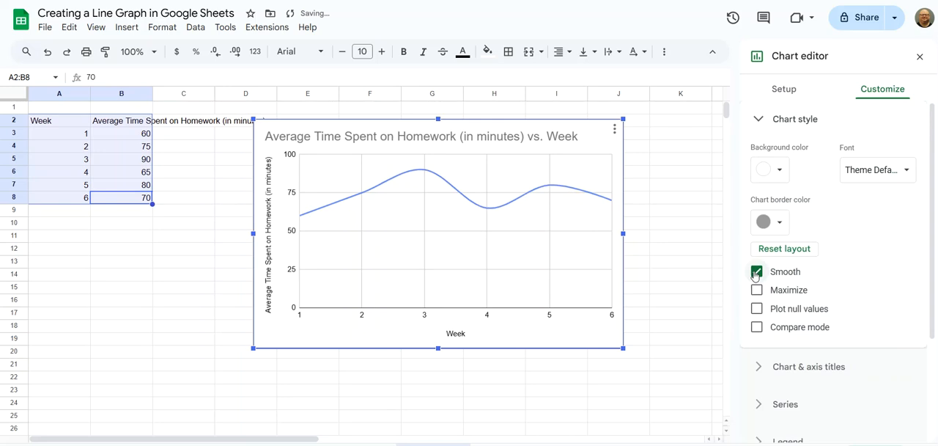
click(755, 273)
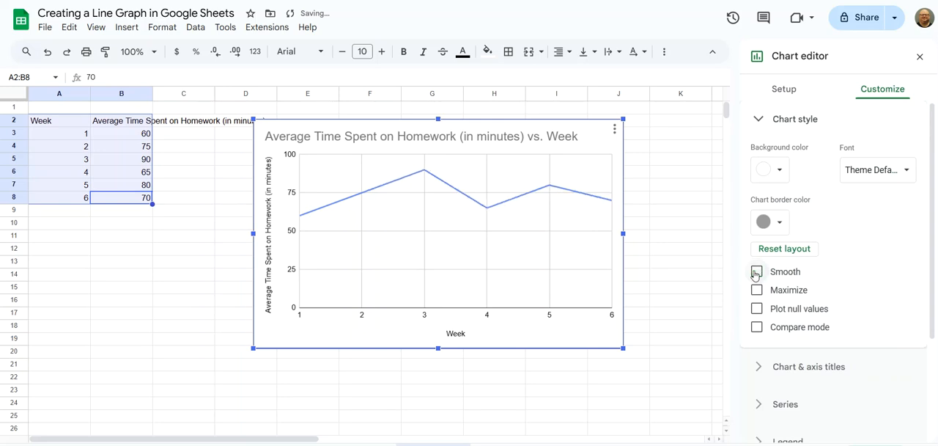
click(757, 120)
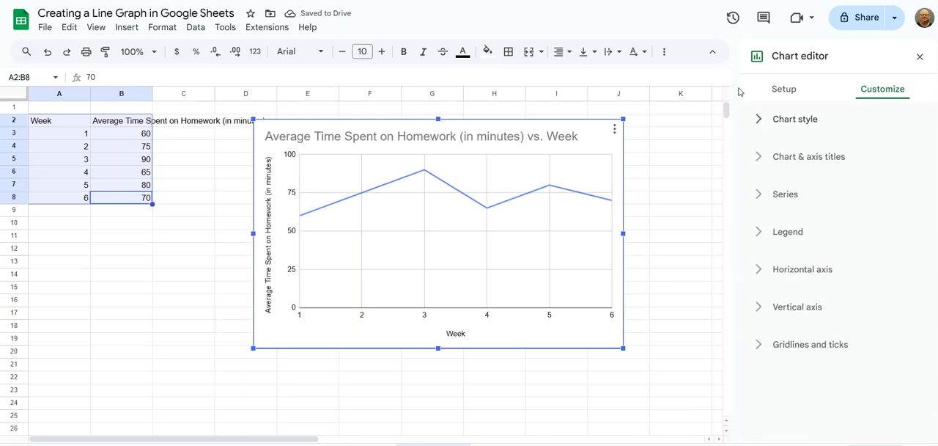
Step: Retitle the chart 'Average Time Spent on Homework Minutes Per Week' with Arial font at size 20
click(756, 160)
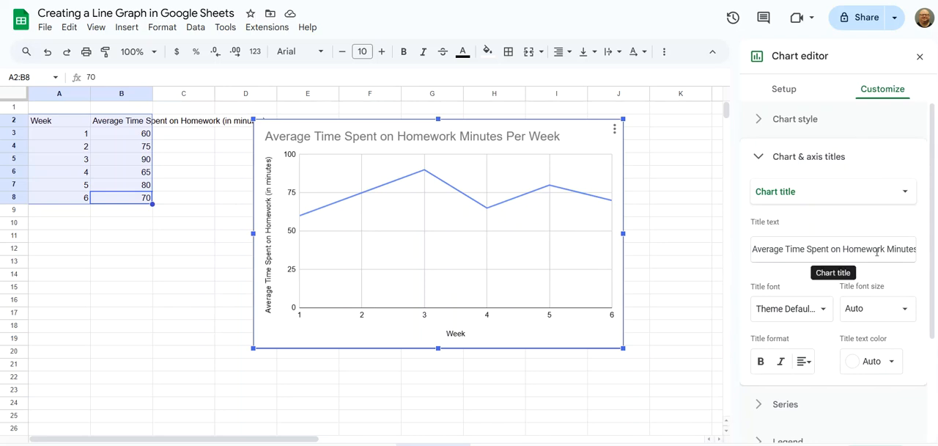
click(819, 315)
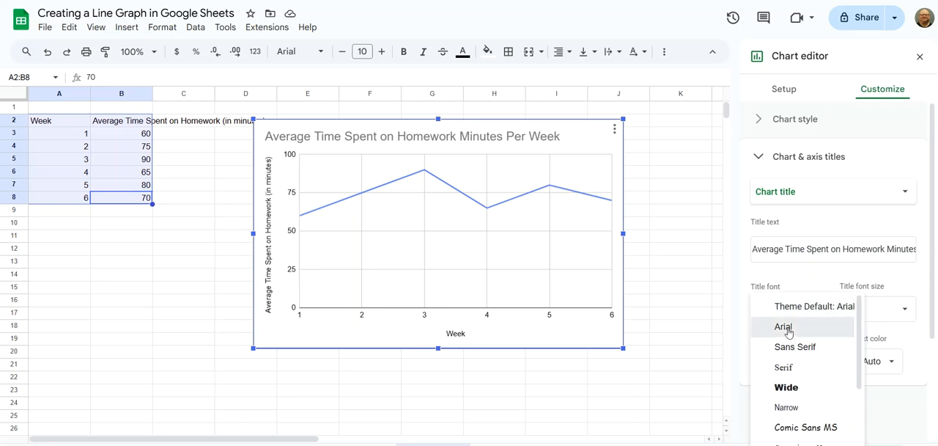
click(788, 329)
click(906, 313)
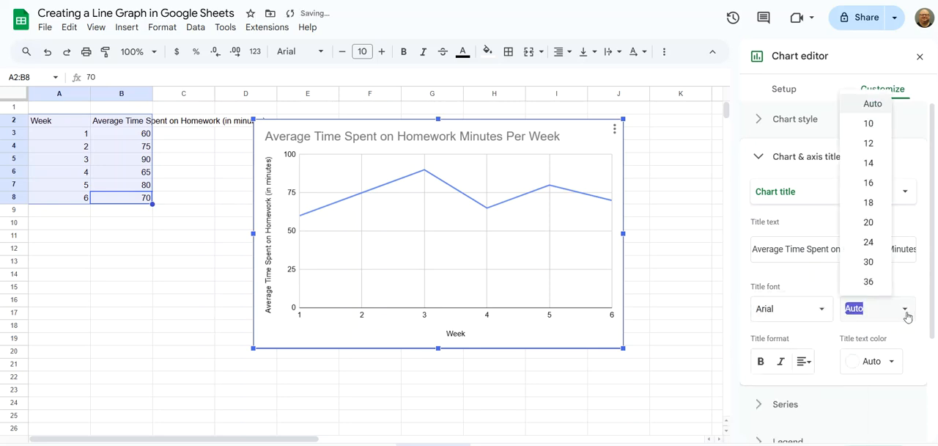
click(869, 223)
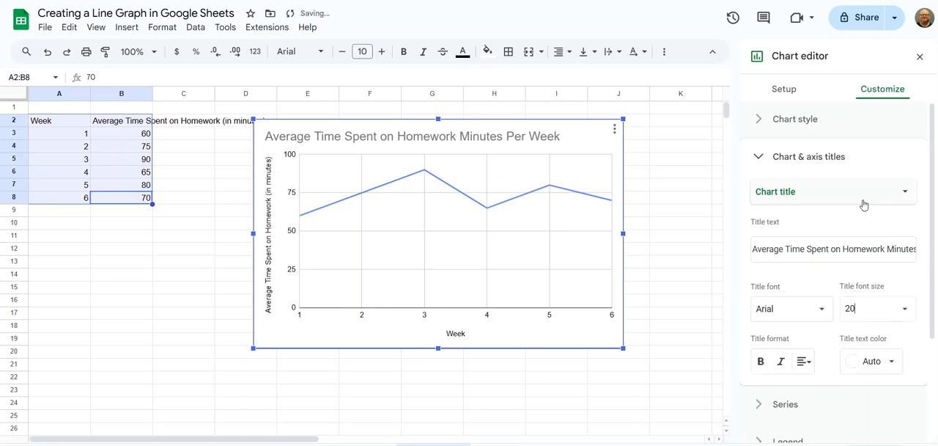
Step: Make the chart title bold, centre-aligned and black
click(762, 361)
click(804, 361)
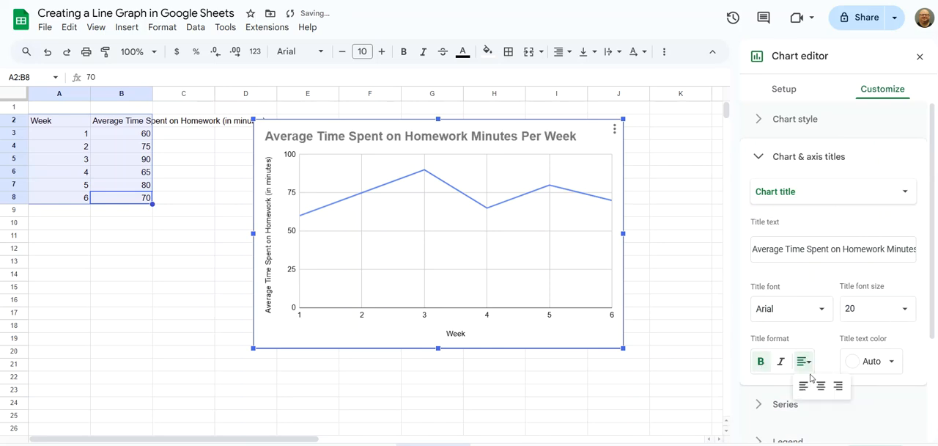
click(820, 385)
click(883, 362)
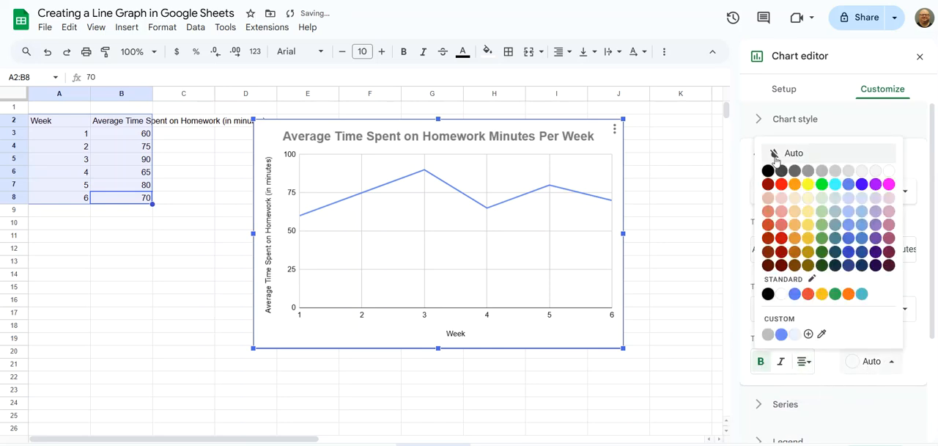
click(767, 171)
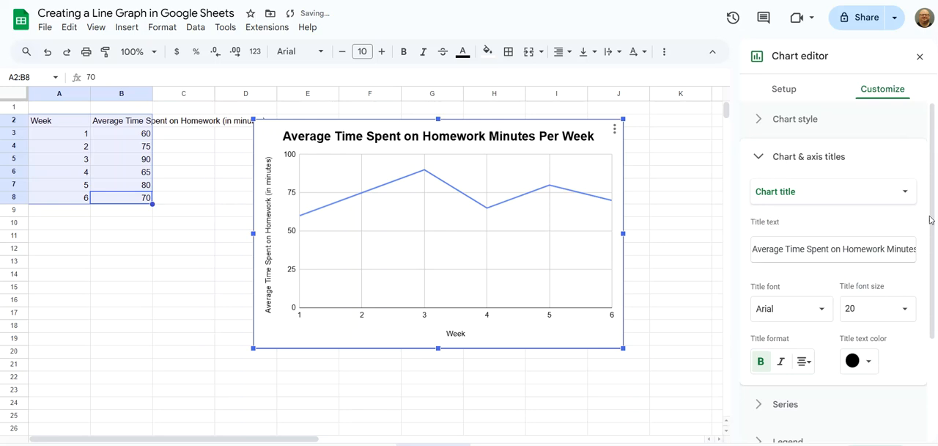
Step: Change the horizontal axis title to Week of Term
click(906, 193)
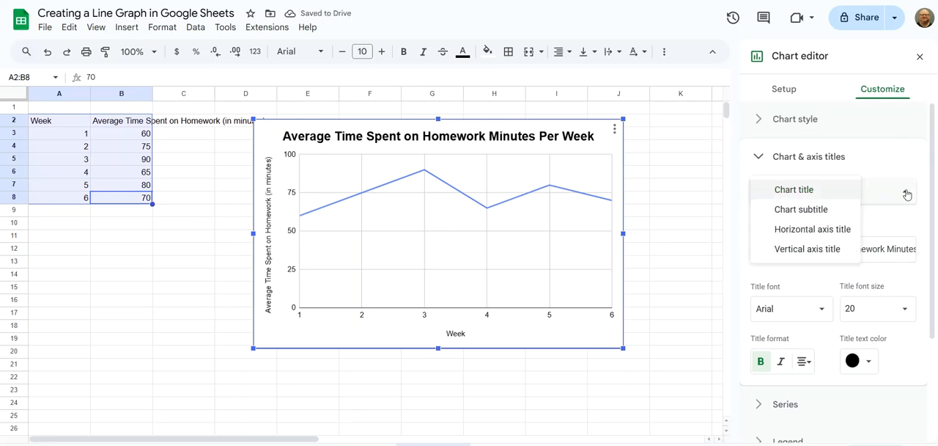
click(842, 232)
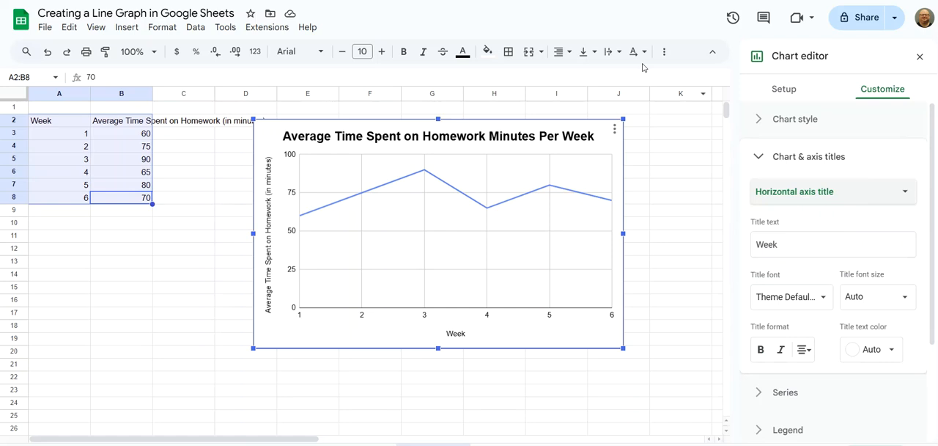
text(of Term)
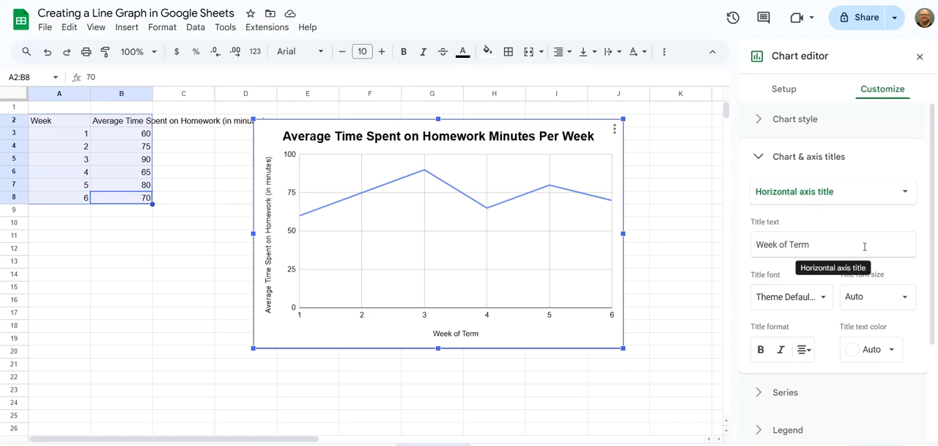
Step: Set the horizontal axis title font to Arial at size 16
click(821, 304)
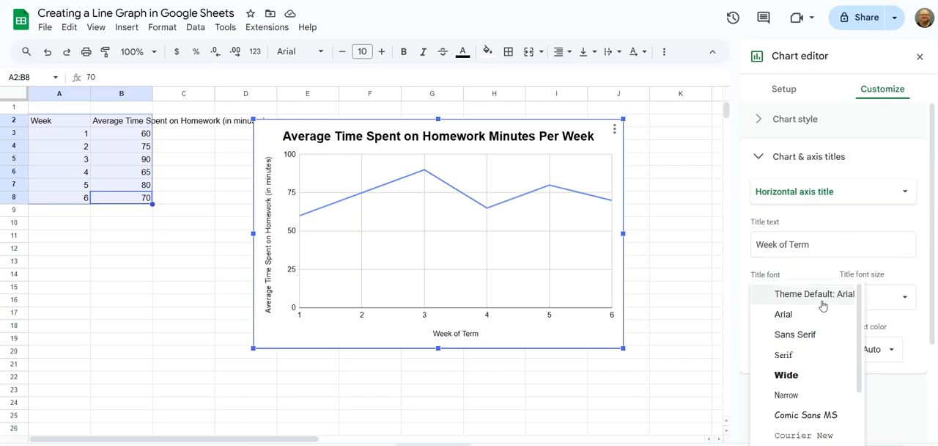
click(791, 315)
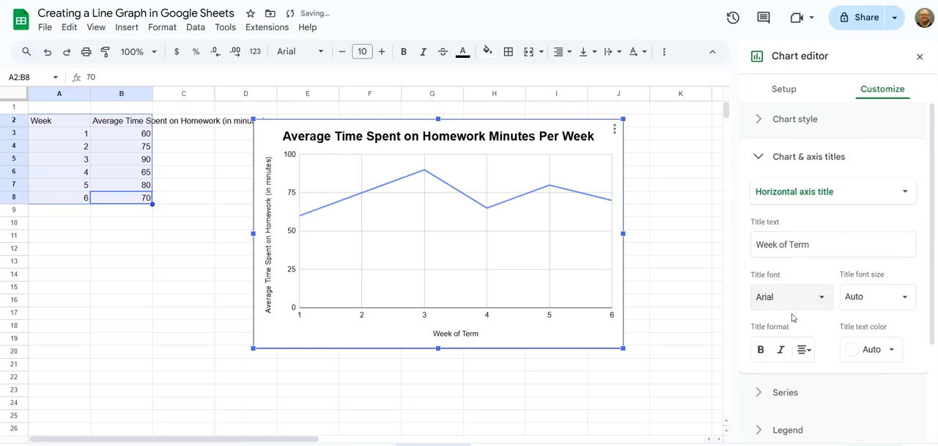
click(903, 303)
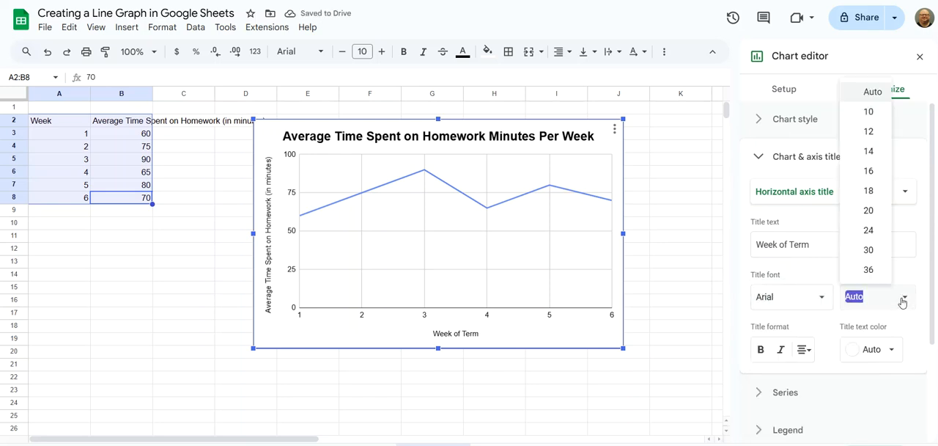
click(868, 171)
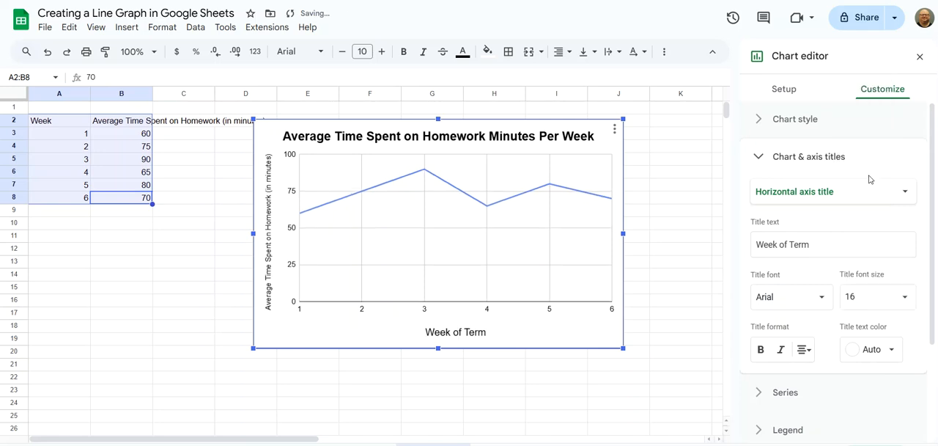
Step: Set the vertical axis title to 'Average Homework Time in Minutes' in Arial at size 16
click(905, 192)
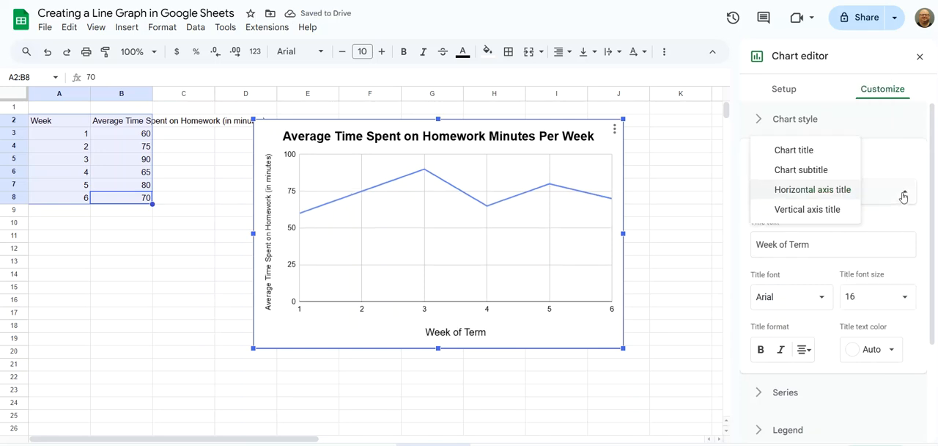
click(821, 213)
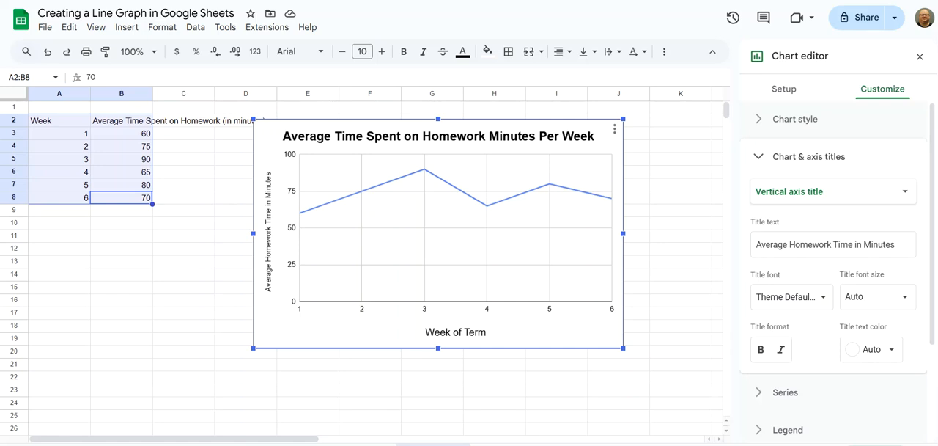
click(809, 306)
click(788, 316)
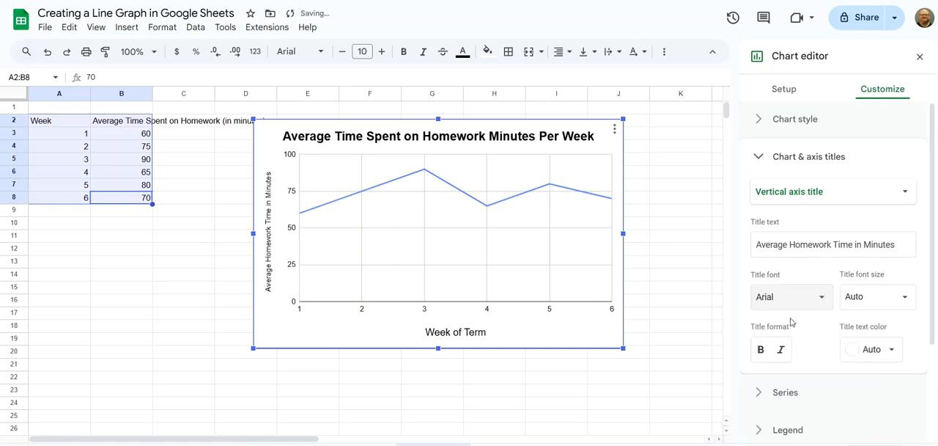
click(870, 299)
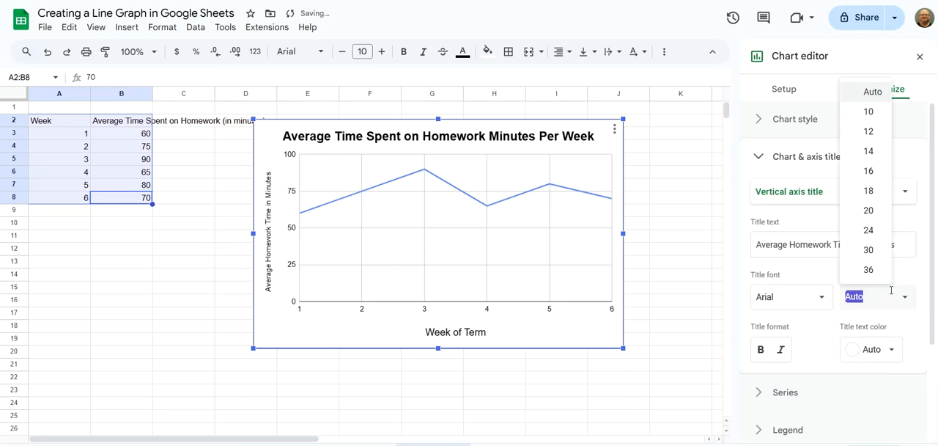
click(870, 171)
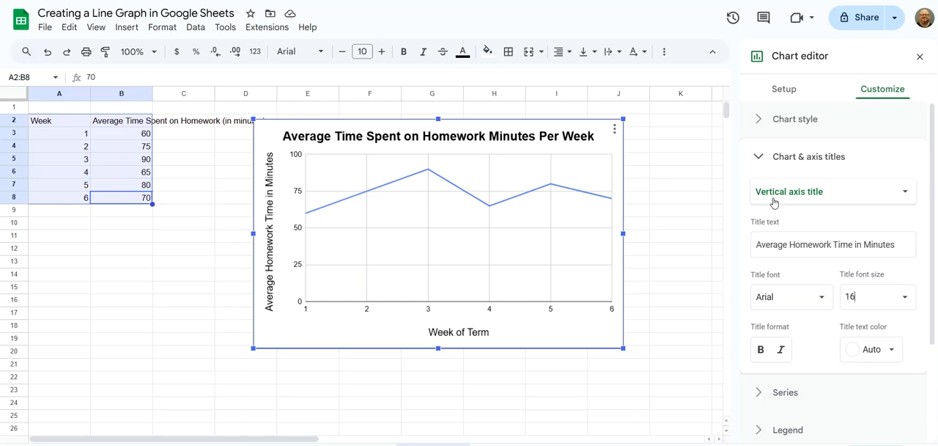
Step: Change the series line colour to black
click(755, 163)
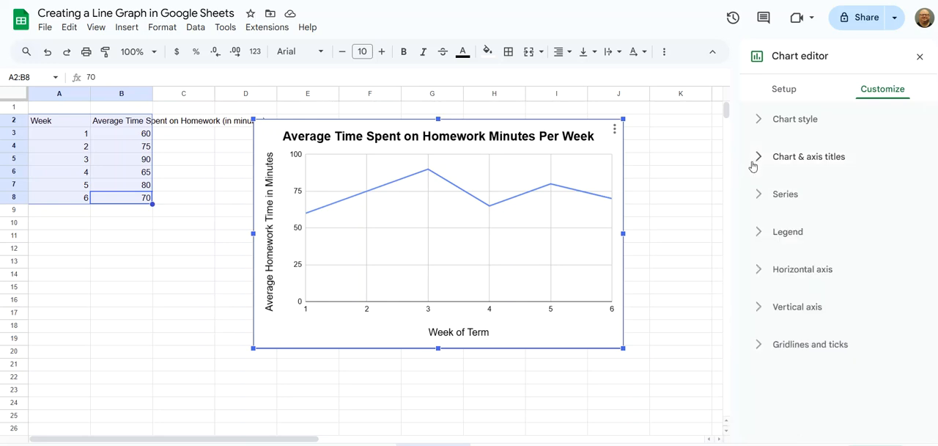
click(757, 203)
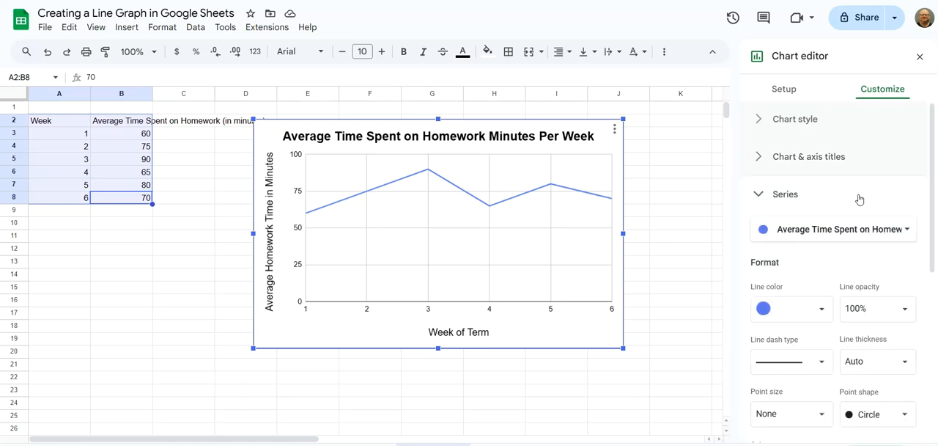
click(823, 310)
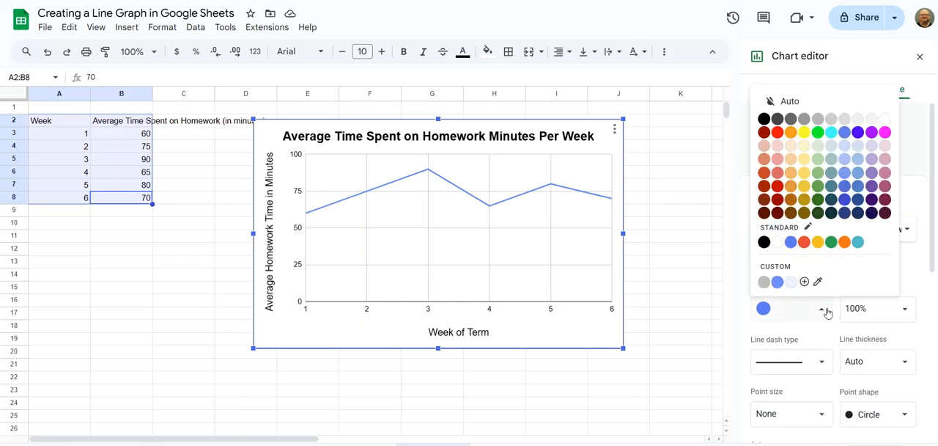
click(765, 121)
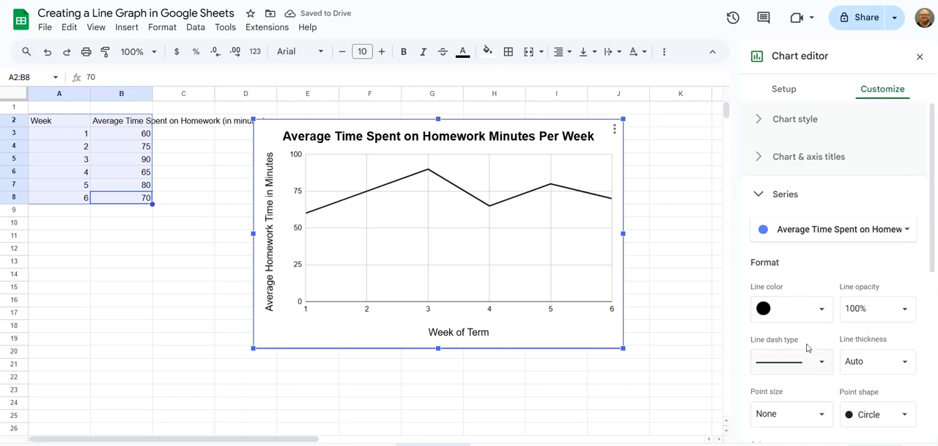
scroll(803, 371, down, 1)
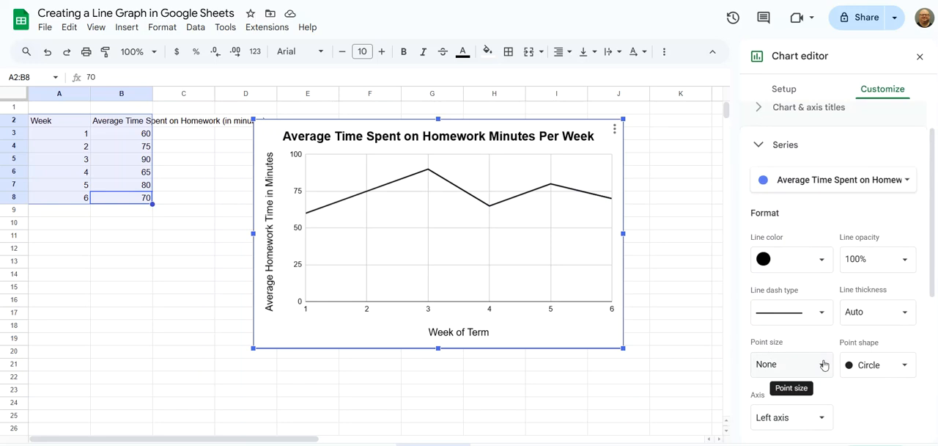
Step: Set the series point size to 7px
click(824, 365)
click(780, 299)
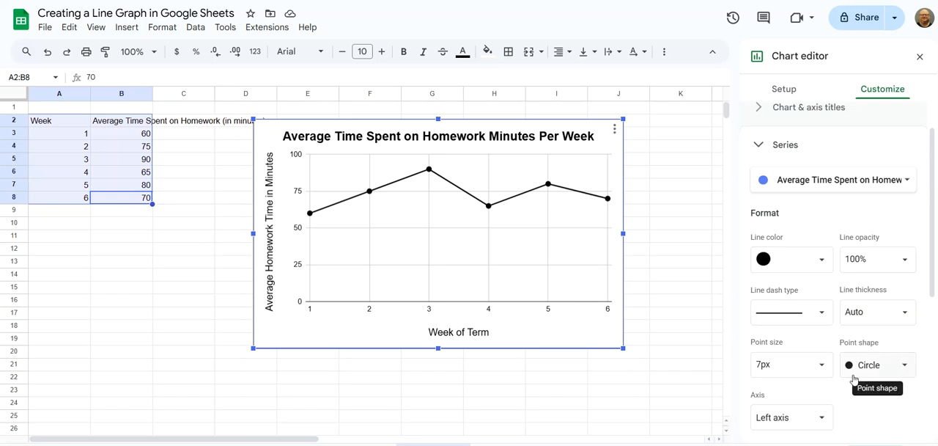
click(758, 149)
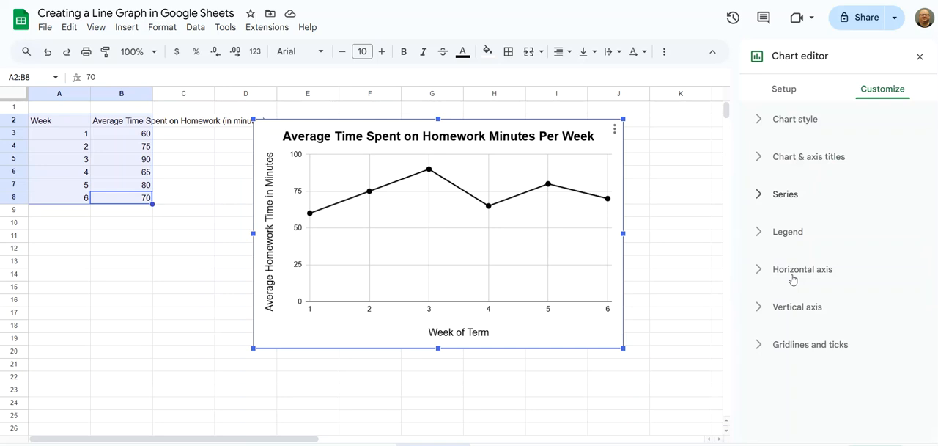
Step: Set the vertical axis minimum to 50 and maximum to 100
click(759, 310)
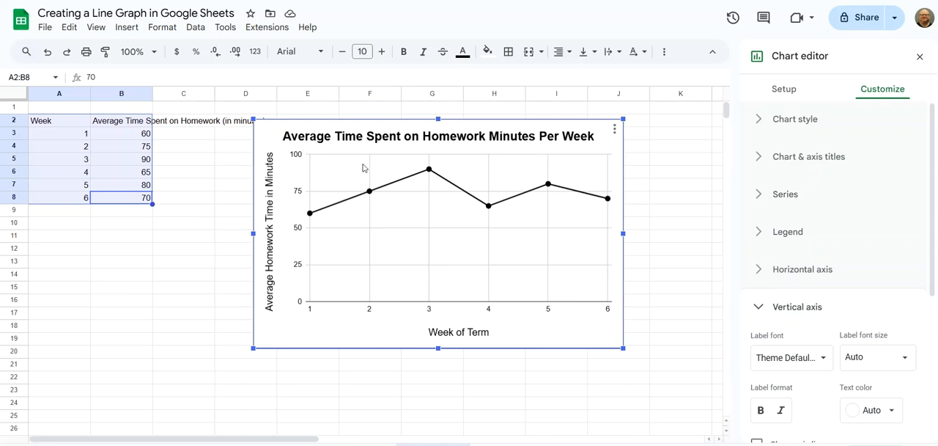
scroll(867, 350, down, 2)
scroll(867, 350, down, 2)
click(782, 344)
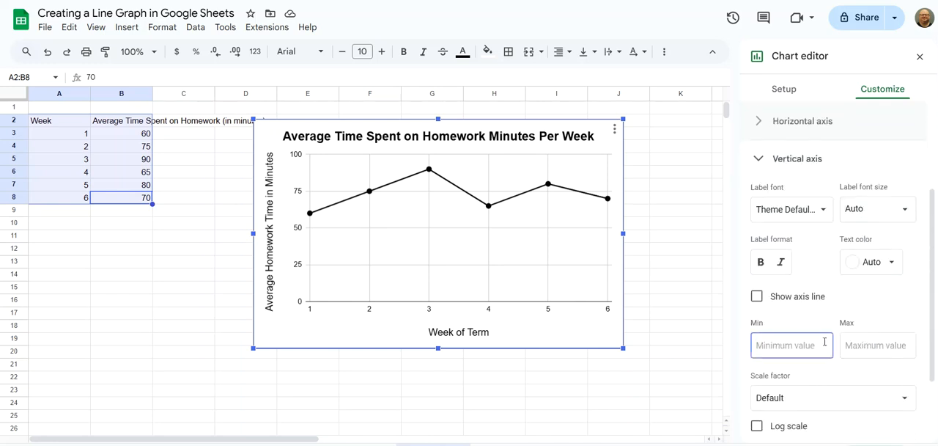
text(50)
click(879, 352)
text(100)
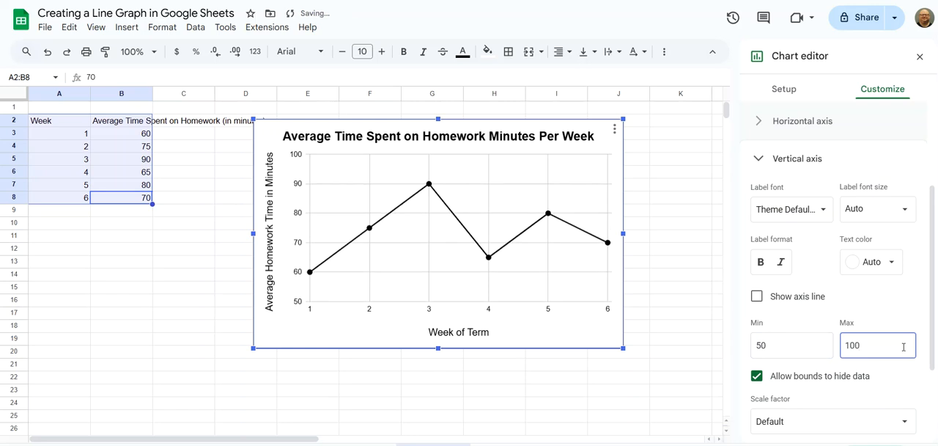
scroll(901, 374, down, 3)
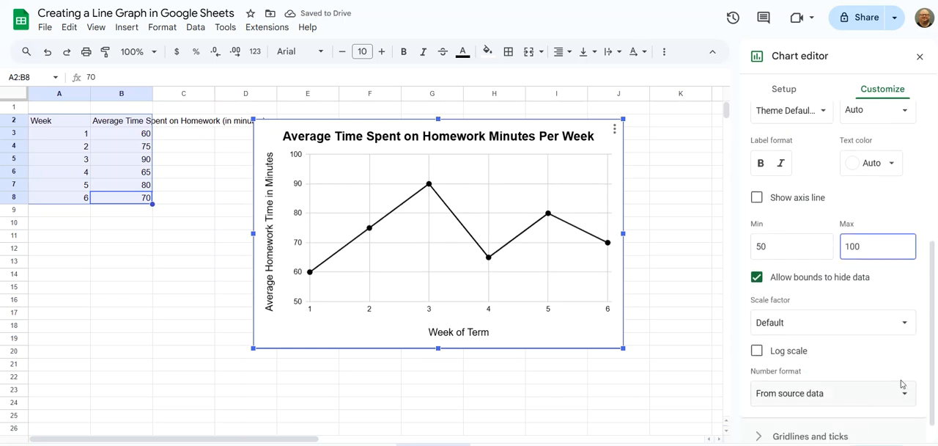
scroll(798, 263, down, 1)
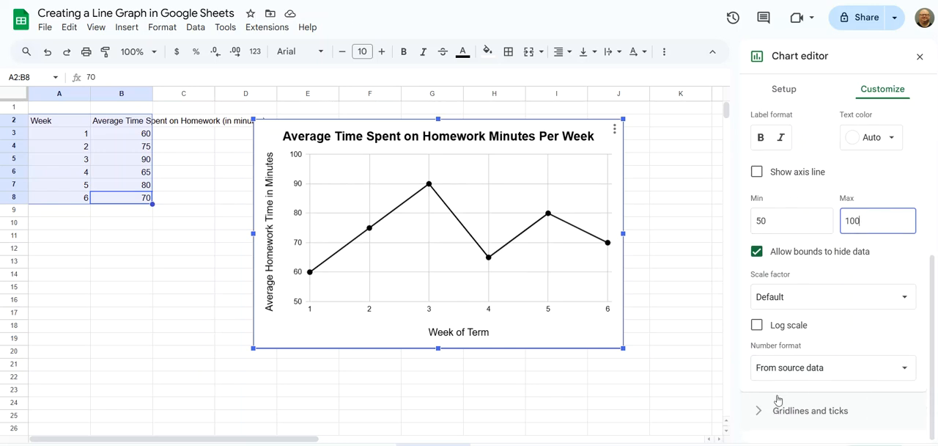
click(759, 412)
click(759, 413)
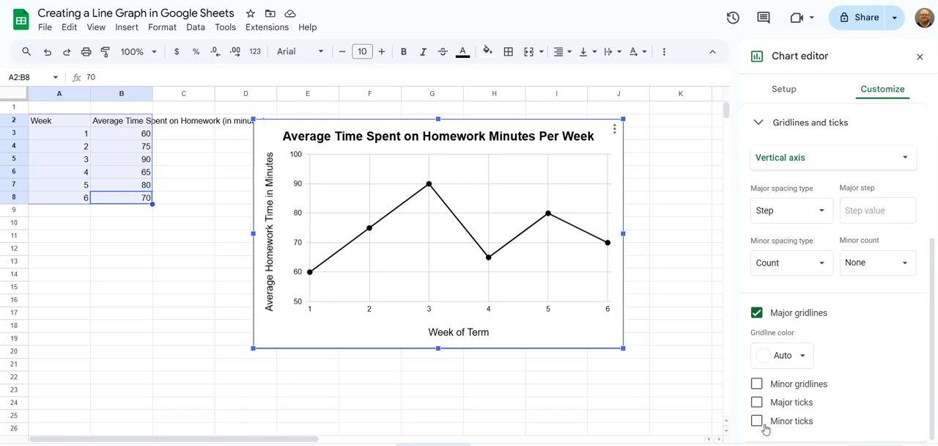
click(758, 384)
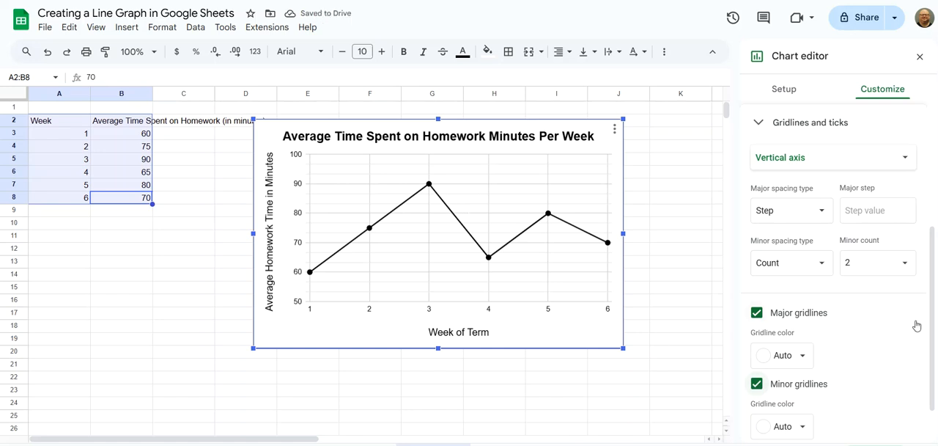
click(756, 383)
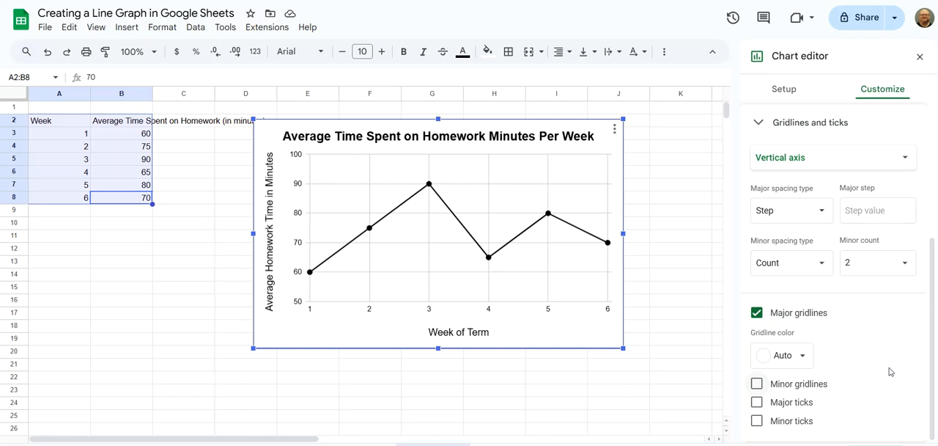
Step: Copy the chart and paste it unlinked into a new Google Docs document
click(614, 130)
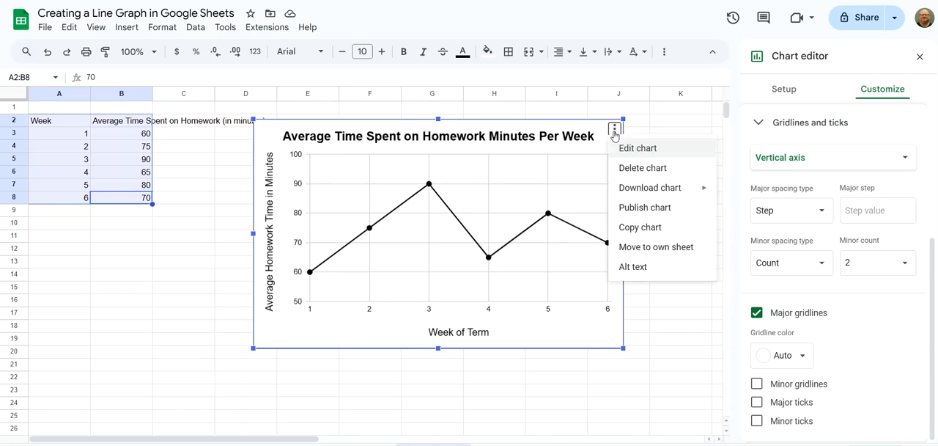
click(636, 228)
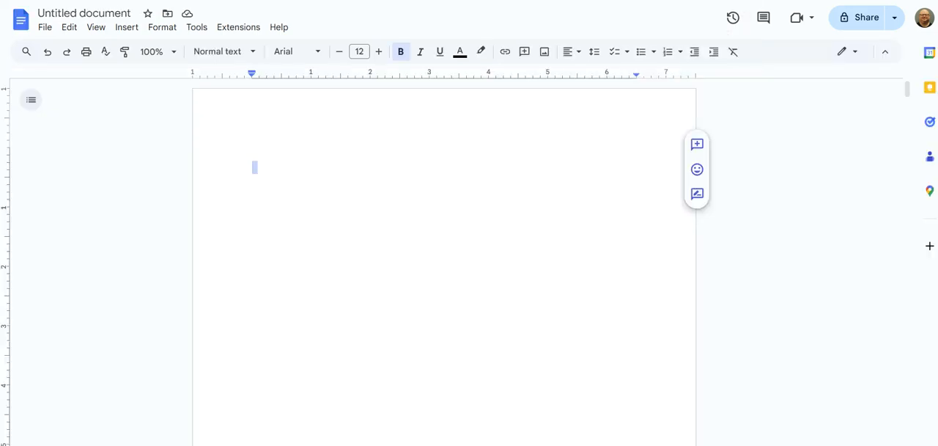
right_click(276, 172)
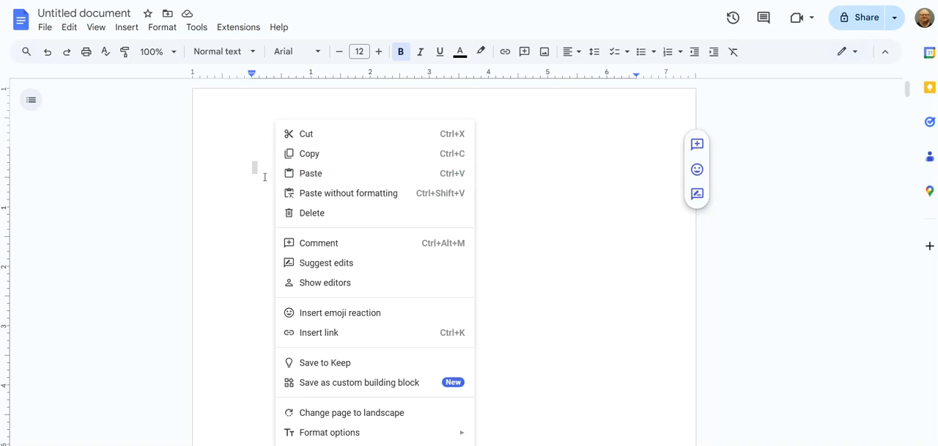
click(264, 177)
key(ctrl+v)
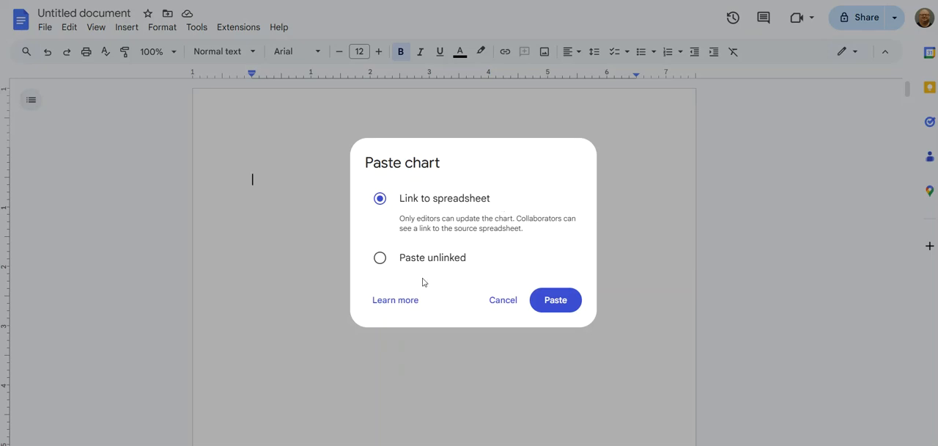
click(380, 258)
click(557, 302)
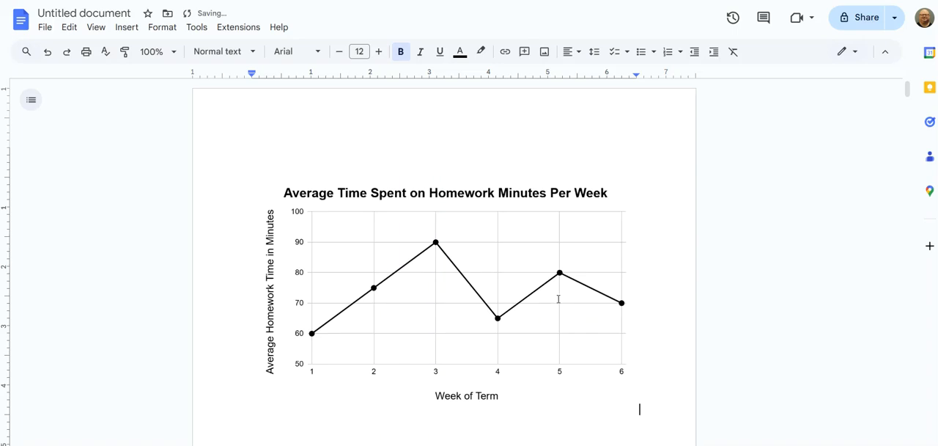